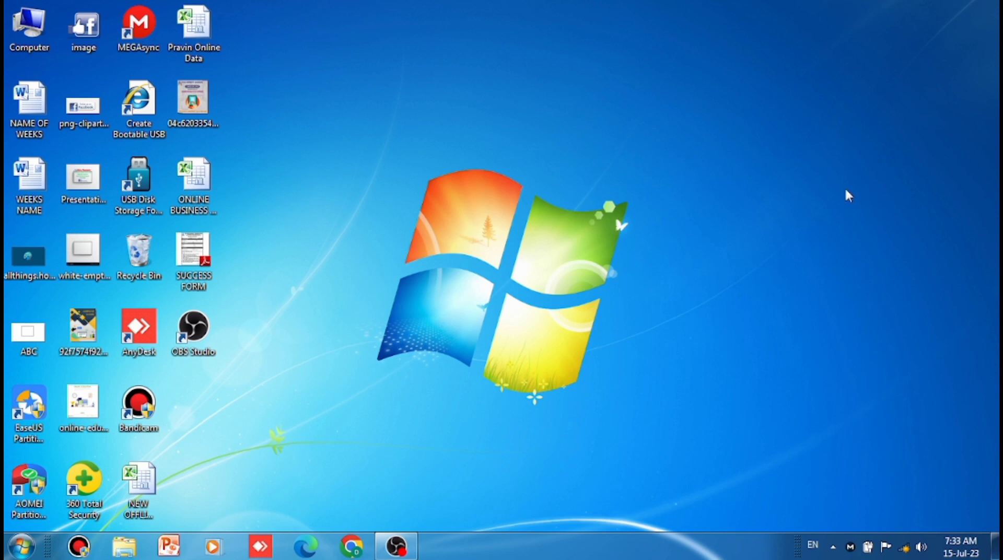
- Open Microsoft Word 2010 with a blank document and dismiss the Office activation wizard
{"action": "left_click", "coordinate": [30, 553]}
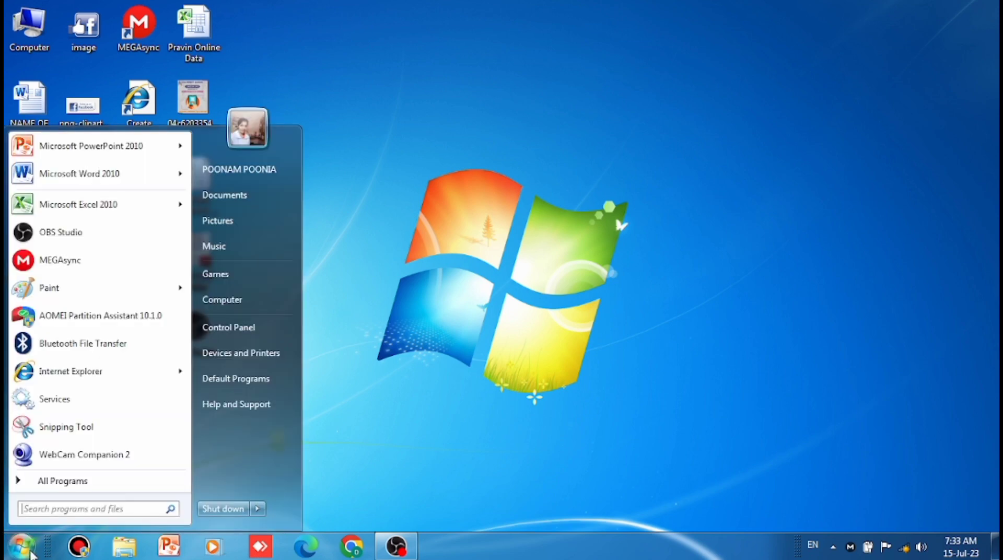
{"action": "left_click", "coordinate": [65, 177]}
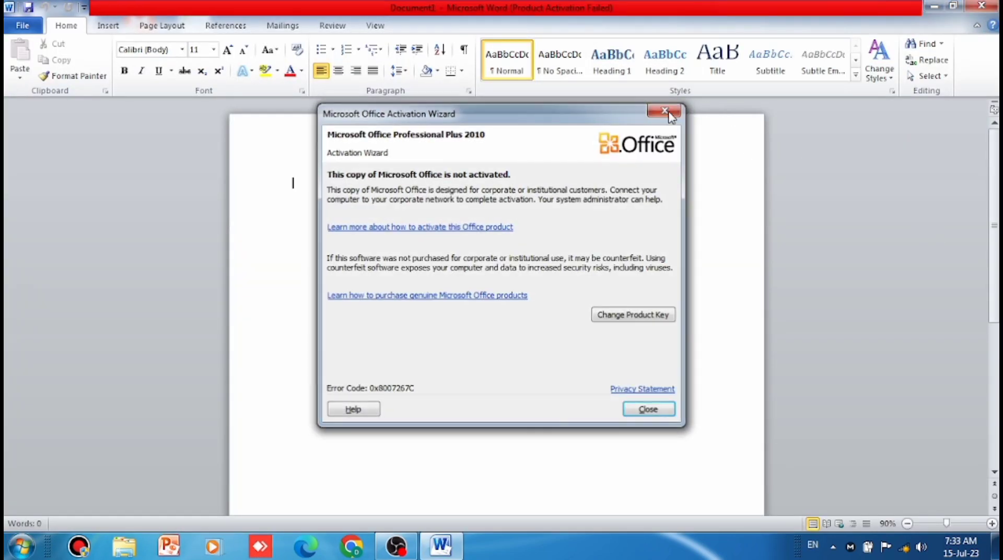
{"action": "left_click", "coordinate": [665, 112]}
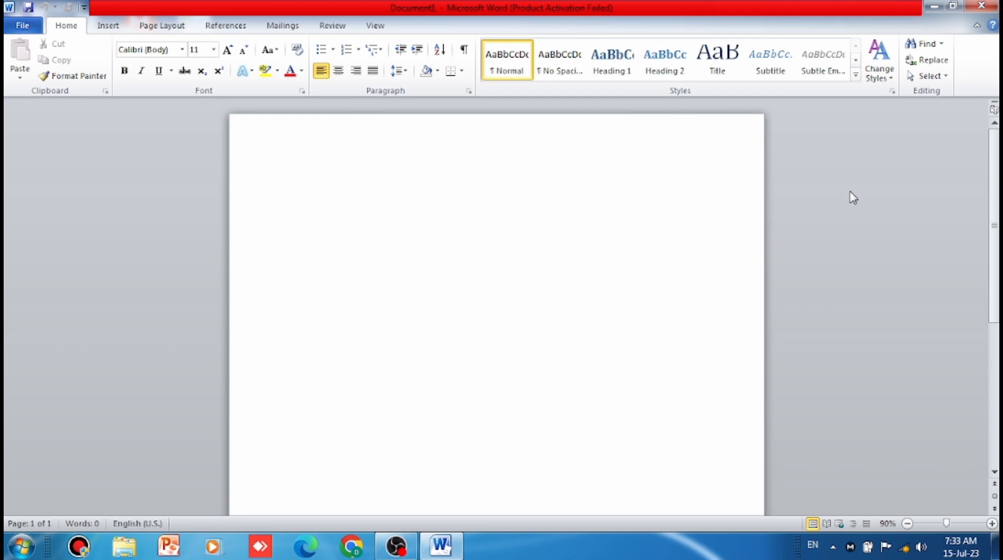
{"action": "left_click", "coordinate": [22, 29]}
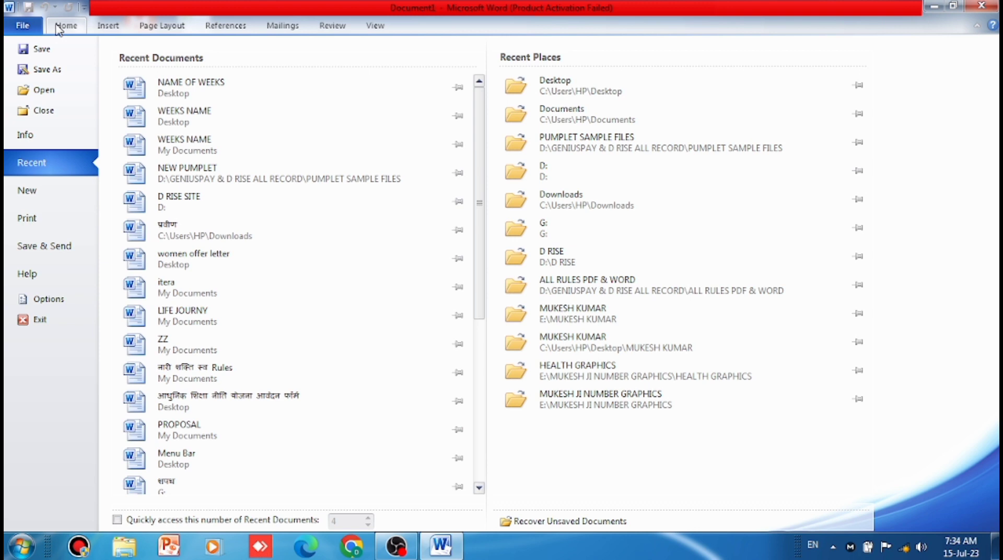
{"action": "left_click", "coordinate": [59, 28]}
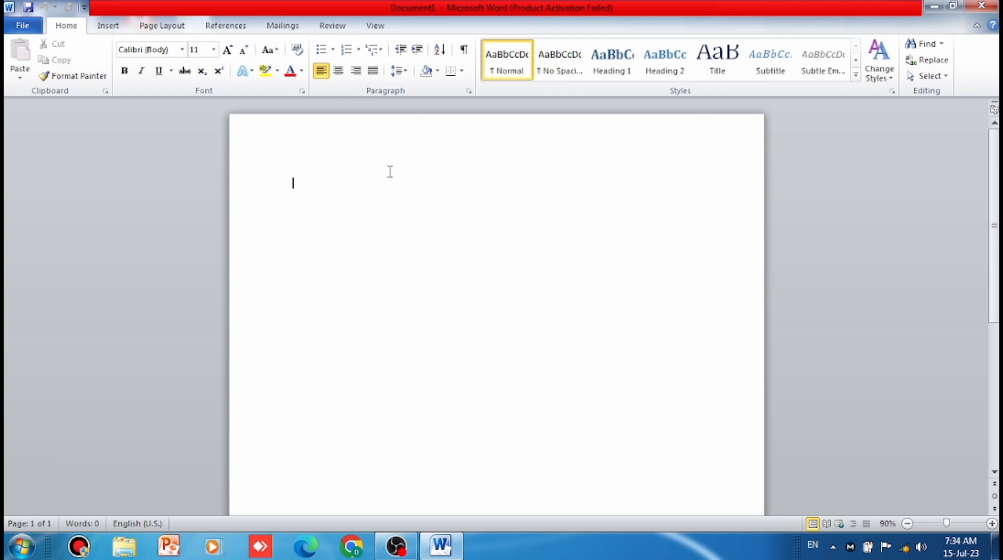
{"action": "left_click", "coordinate": [107, 29]}
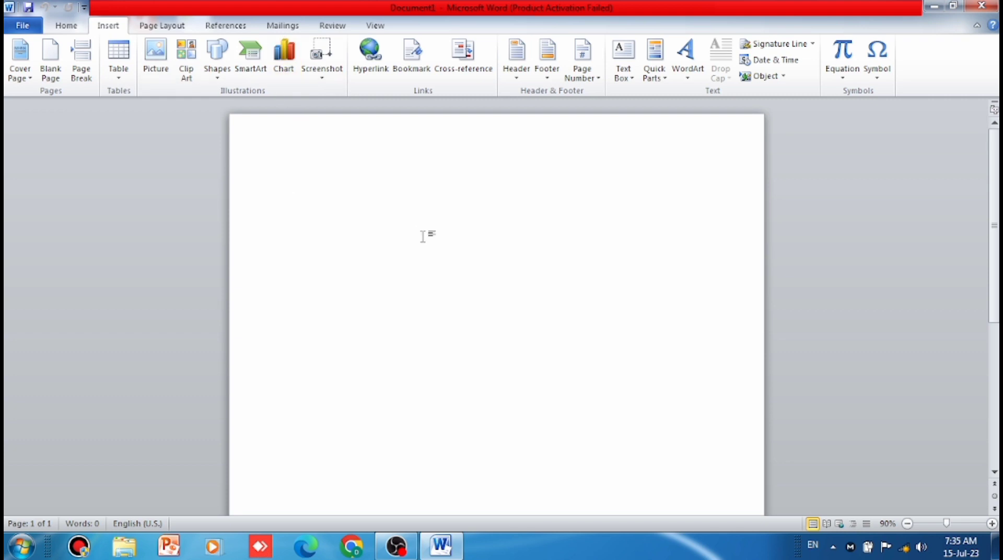
- Open the Installing article in Word Help and copy the note's text through the paragraph recommending the 32-bit version
{"action": "key", "text": "F1"}
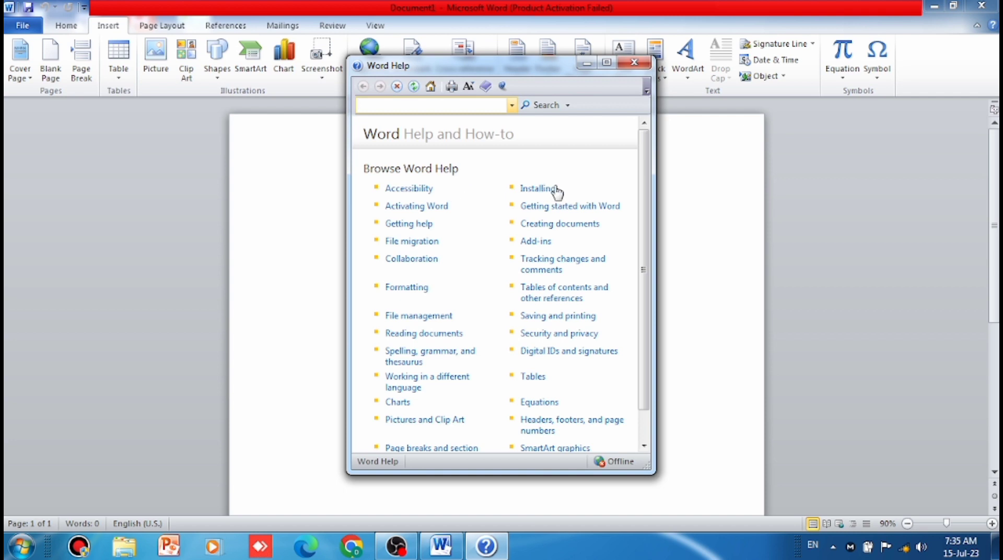
{"action": "left_click", "coordinate": [537, 191]}
{"action": "left_click", "coordinate": [425, 201]}
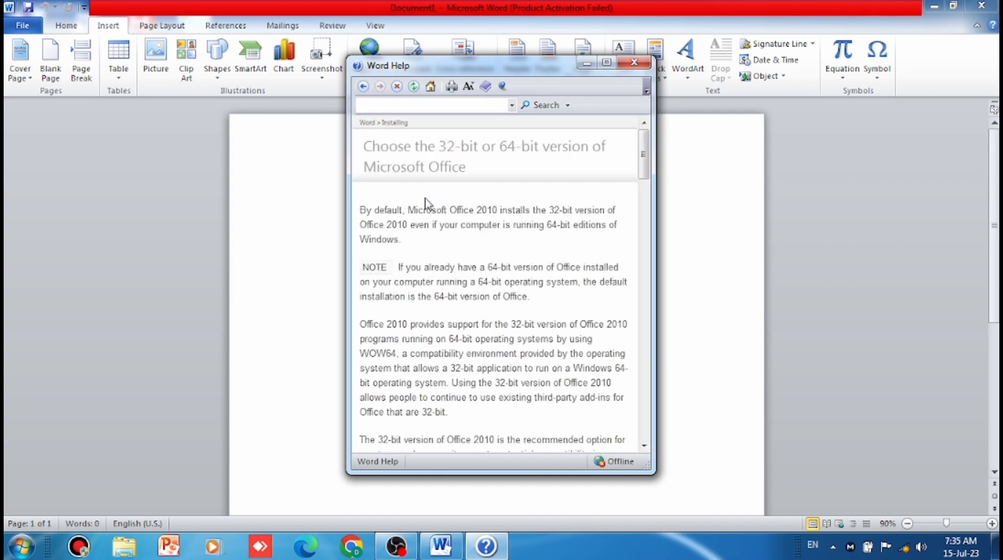
{"action": "scroll", "coordinate": [539, 367], "scroll_direction": "down", "scroll_amount": 3}
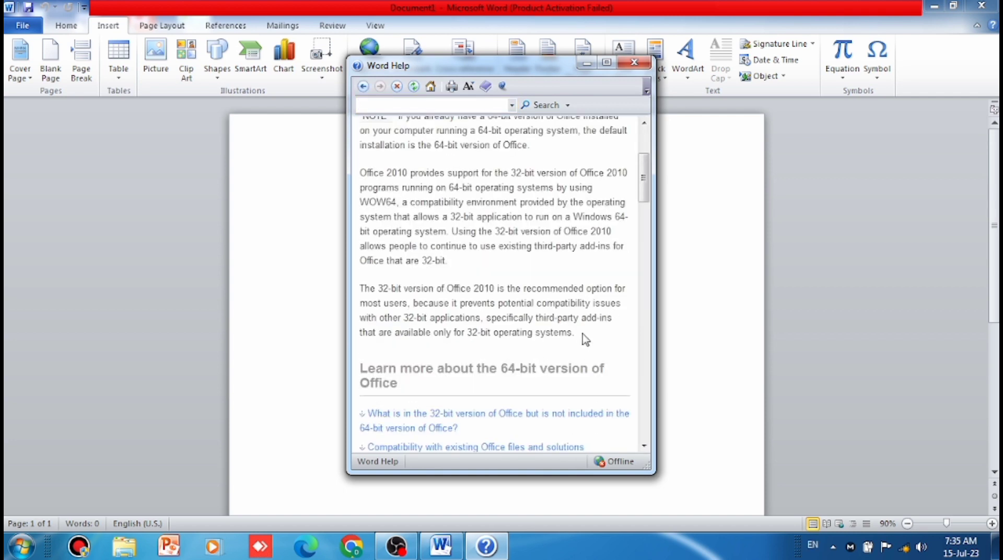
{"action": "left_click_drag", "start_coordinate": [584, 338], "coordinate": [397, 269]}
{"action": "key", "text": "ctrl+c"}
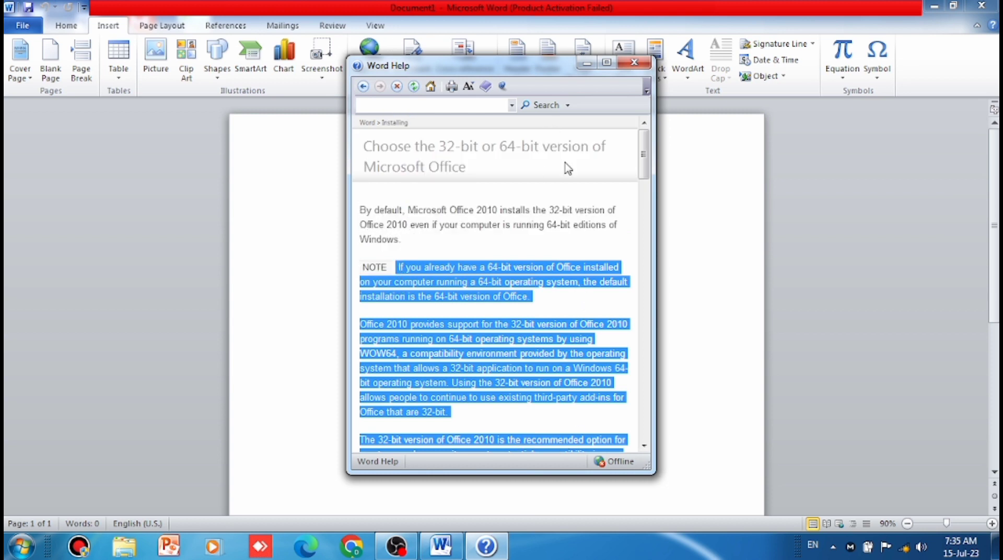
- Close Word Help and paste the copied article text into the blank document
{"action": "left_click", "coordinate": [658, 57]}
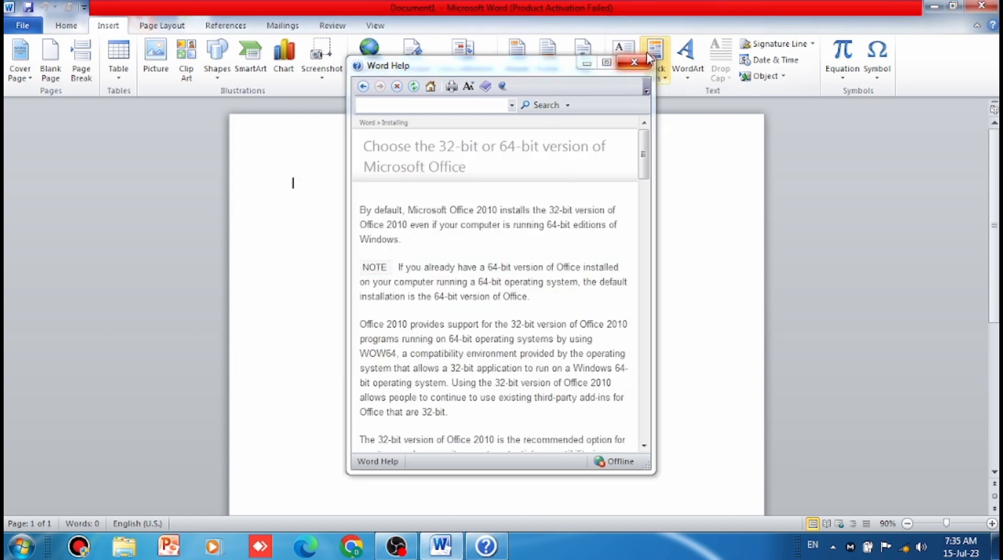
{"action": "left_click", "coordinate": [645, 65]}
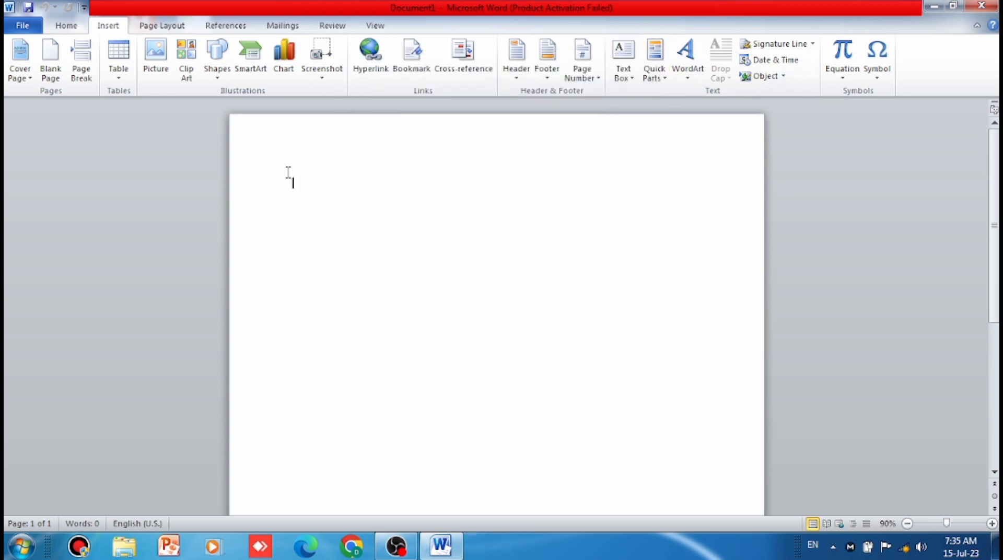
{"action": "key", "text": "ctrl+v"}
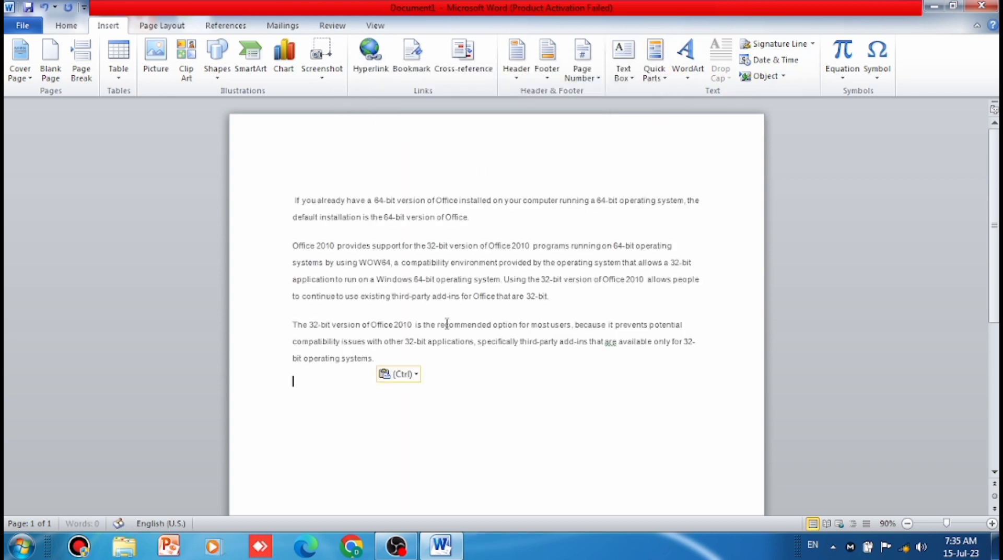
- Increase the font size of all the pasted text to 12
{"action": "left_click_drag", "start_coordinate": [432, 355], "coordinate": [247, 207]}
{"action": "left_click", "coordinate": [245, 199]}
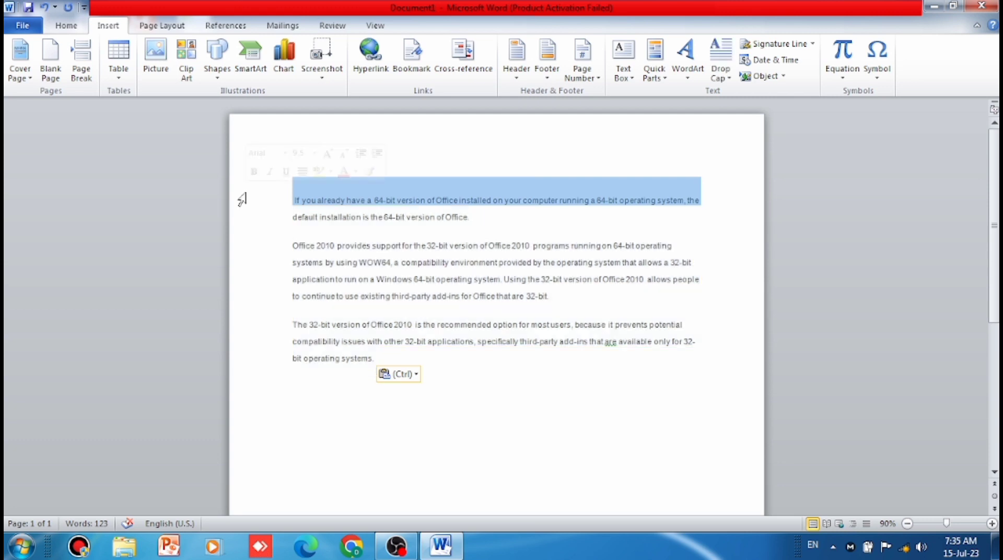
{"action": "left_click", "coordinate": [491, 391]}
{"action": "left_click_drag", "start_coordinate": [487, 367], "coordinate": [282, 200]}
{"action": "left_click", "coordinate": [275, 203]}
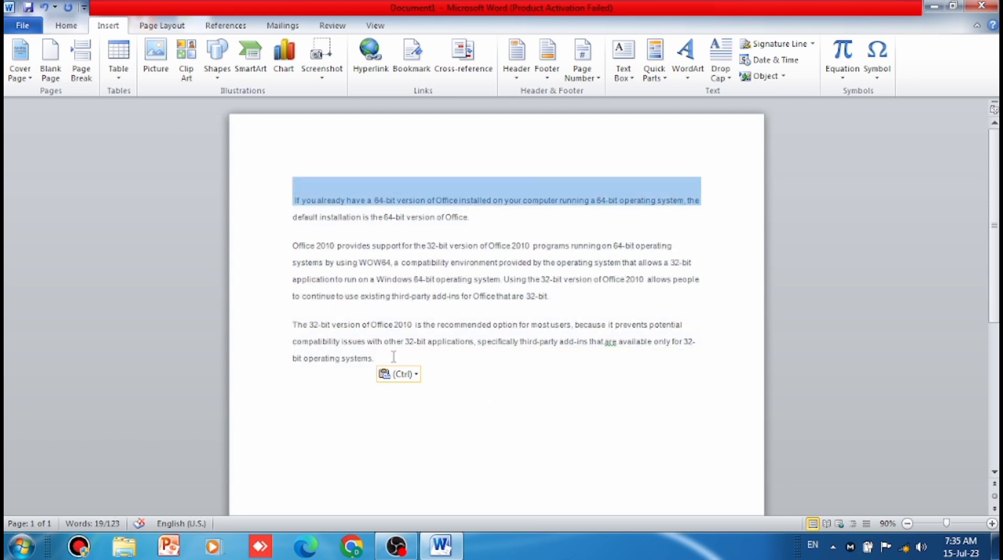
{"action": "left_click_drag", "start_coordinate": [376, 359], "coordinate": [181, 147]}
{"action": "left_click", "coordinate": [67, 25]}
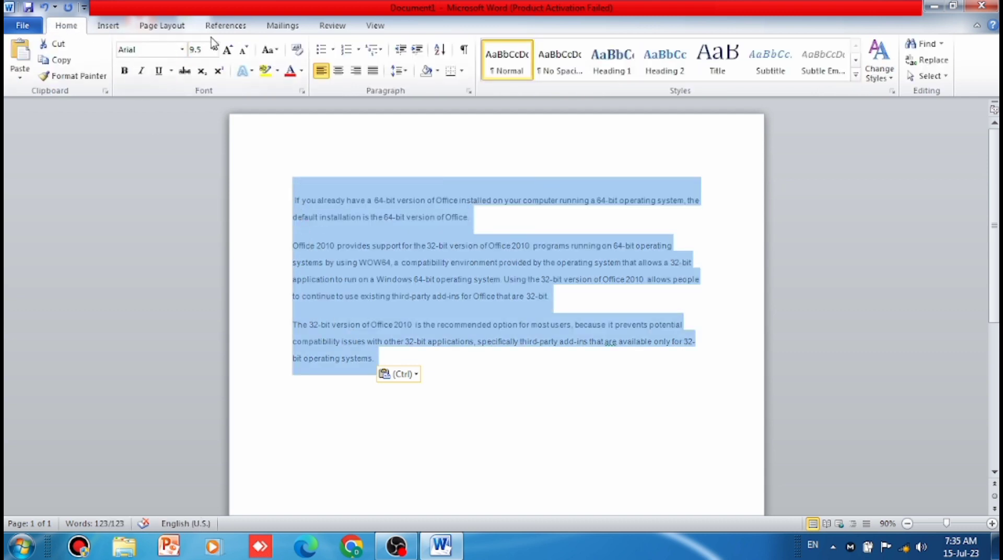
{"action": "left_click", "coordinate": [228, 50]}
{"action": "left_click", "coordinate": [228, 50]}
{"action": "left_click", "coordinate": [229, 50]}
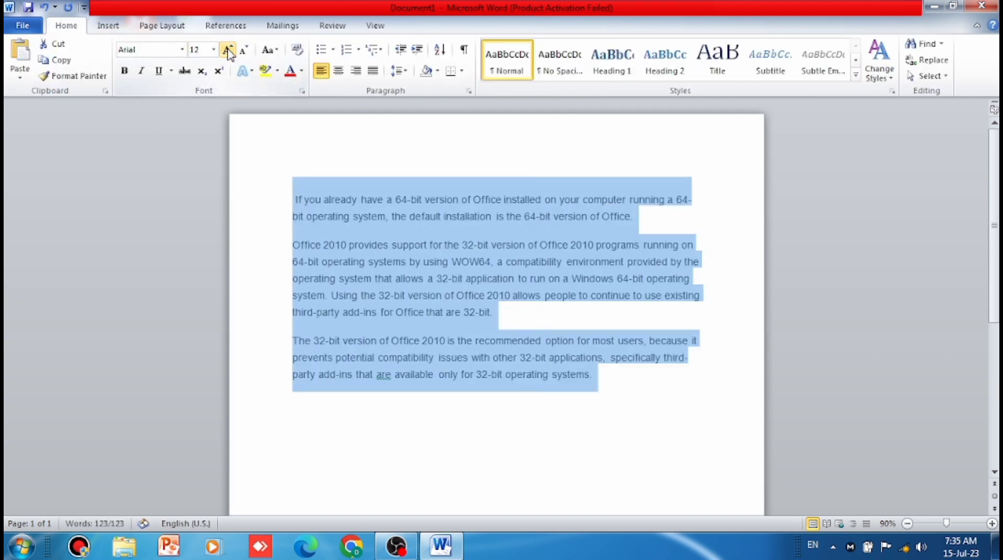
{"action": "left_click", "coordinate": [512, 246]}
- Browse the built-in cover pages and insert the Conservative design at the start of the document
{"action": "left_click", "coordinate": [108, 26]}
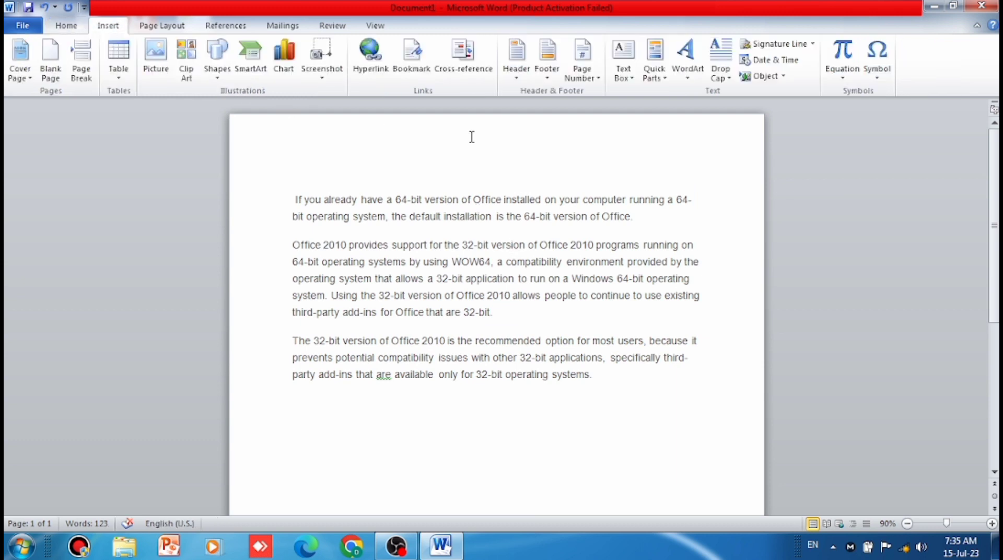
{"action": "left_click", "coordinate": [31, 78]}
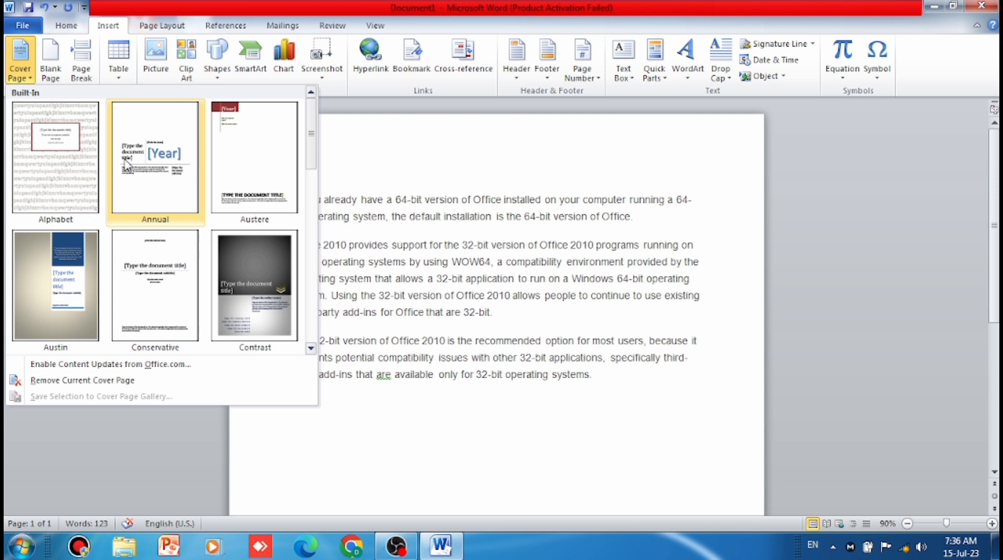
{"action": "left_click", "coordinate": [310, 347]}
{"action": "left_click", "coordinate": [311, 348]}
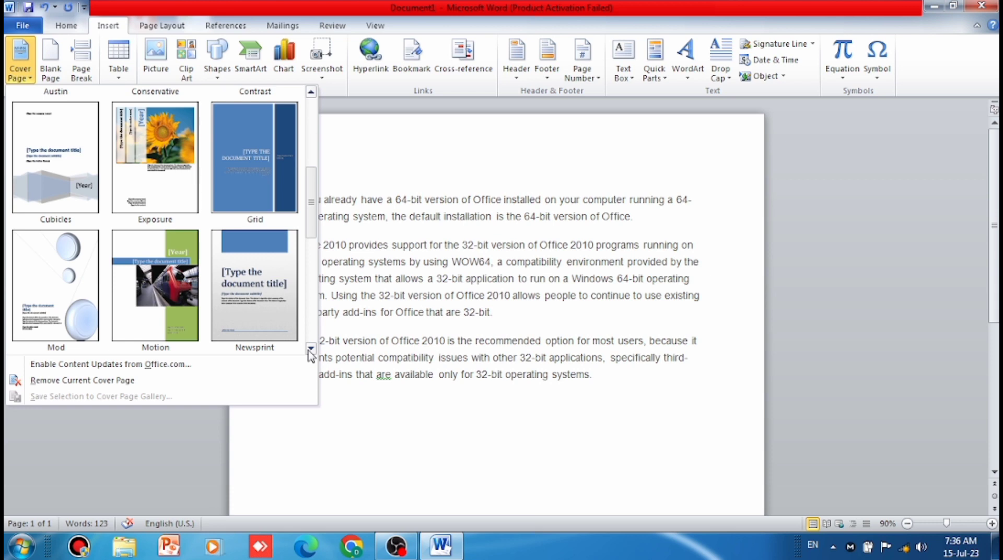
{"action": "left_click", "coordinate": [310, 348]}
{"action": "left_click", "coordinate": [310, 347]}
{"action": "left_click", "coordinate": [311, 348]}
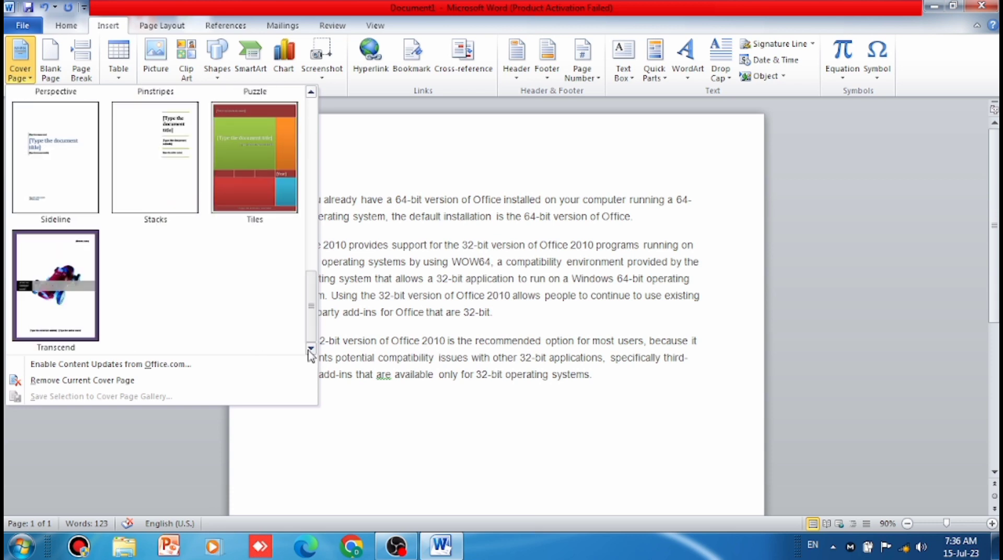
{"action": "scroll", "coordinate": [231, 155], "scroll_direction": "up", "scroll_amount": 5}
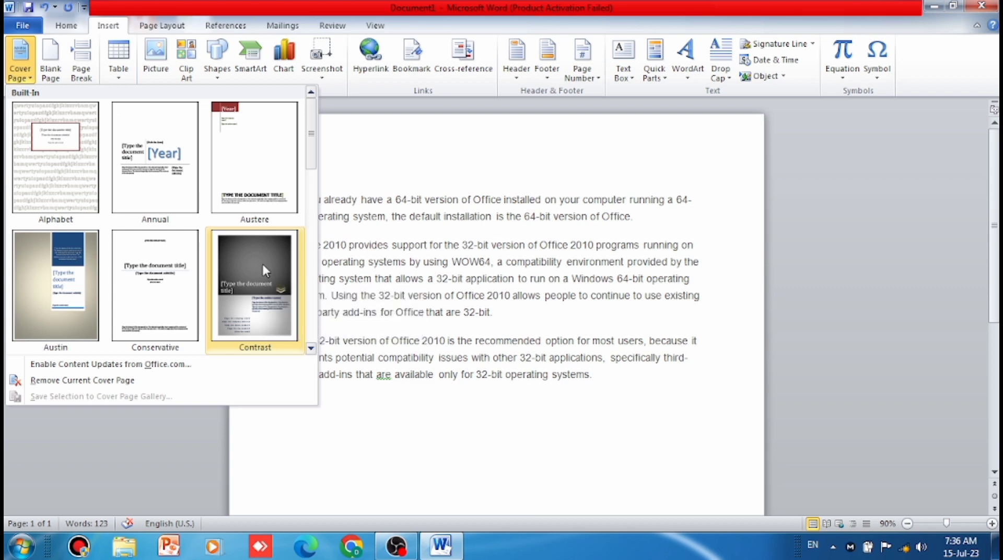
{"action": "scroll", "coordinate": [262, 262], "scroll_direction": "down", "scroll_amount": 3}
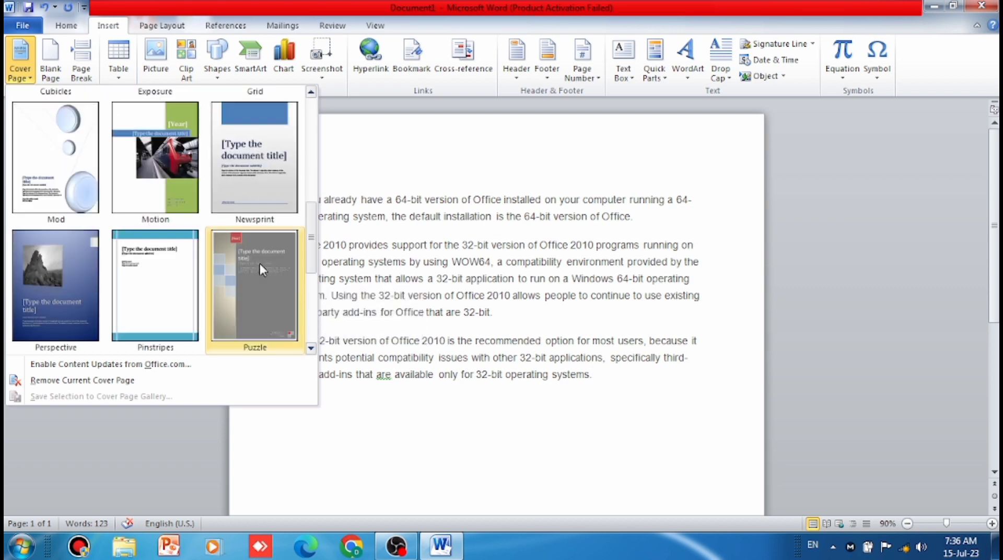
{"action": "scroll", "coordinate": [258, 205], "scroll_direction": "up", "scroll_amount": 3}
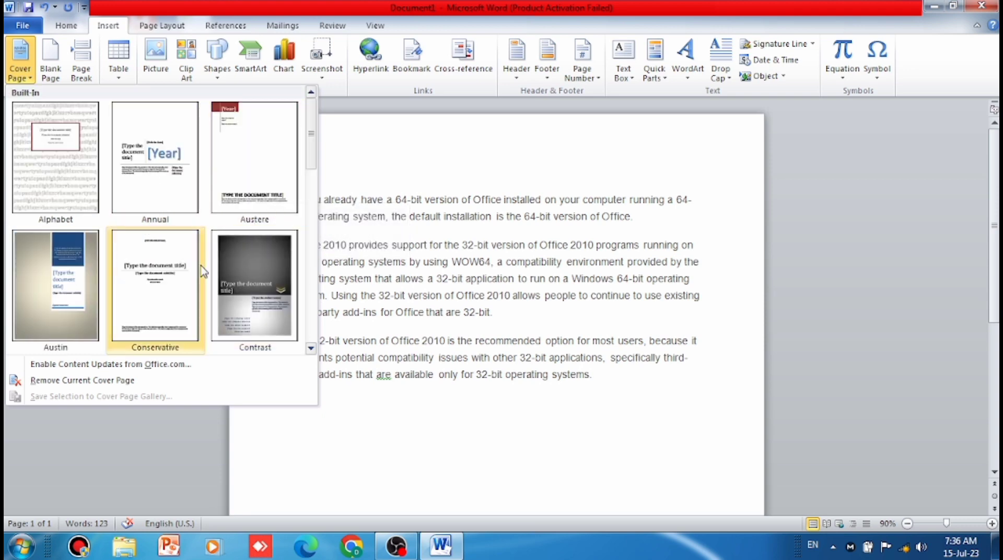
{"action": "left_click", "coordinate": [168, 284]}
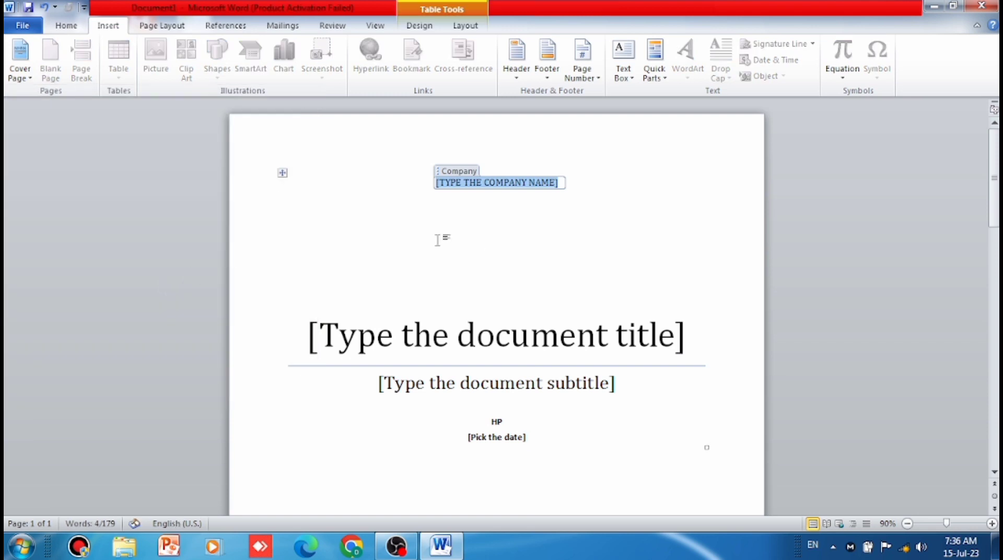
- Fill in the cover page with the company name GENIUSPAY.IN PVT. LTD. and the document title NOTE
{"action": "scroll", "coordinate": [666, 329], "scroll_direction": "down", "scroll_amount": 12}
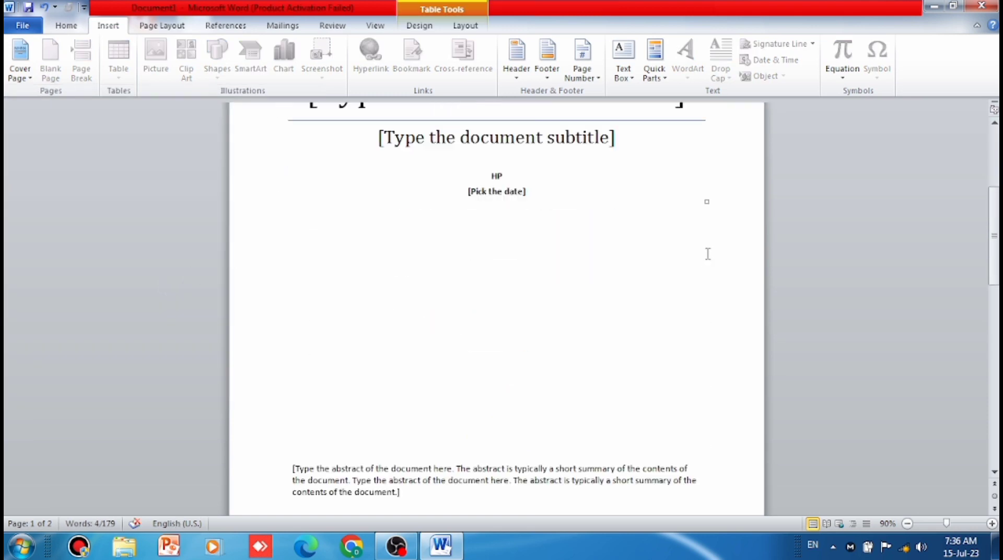
{"action": "scroll", "coordinate": [704, 248], "scroll_direction": "up", "scroll_amount": 8}
{"action": "scroll", "coordinate": [705, 249], "scroll_direction": "up", "scroll_amount": 3}
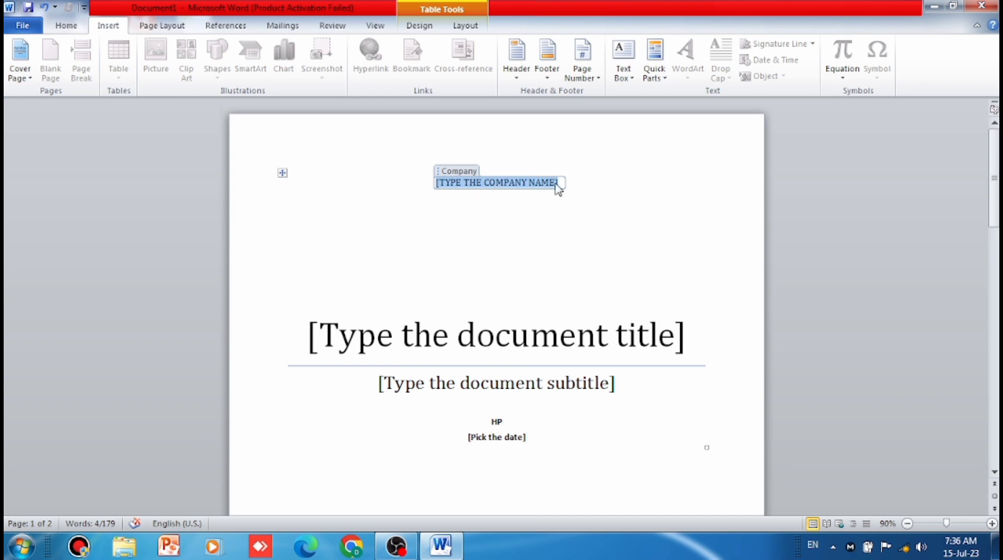
{"action": "key", "text": "BackSpace"}
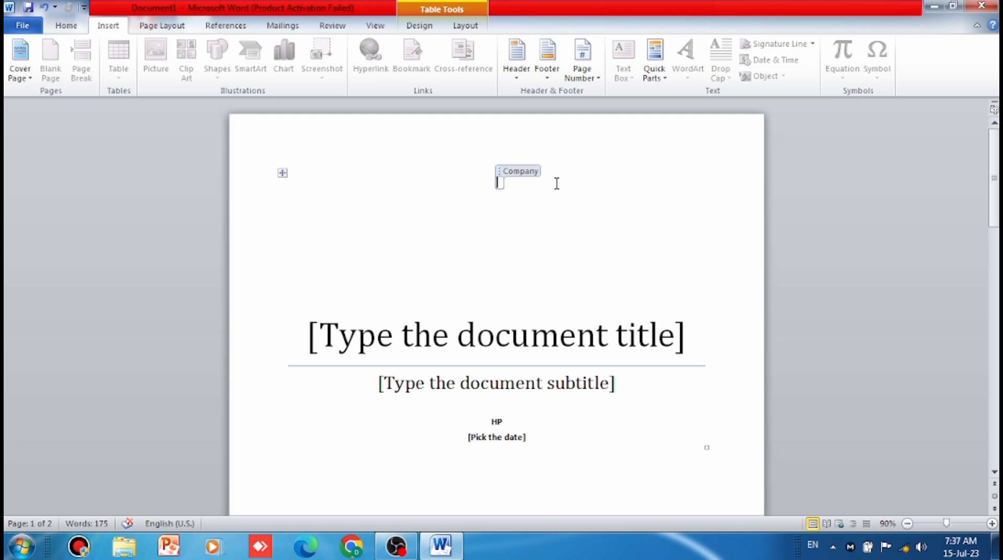
{"action": "type", "text": "GENIUS"}
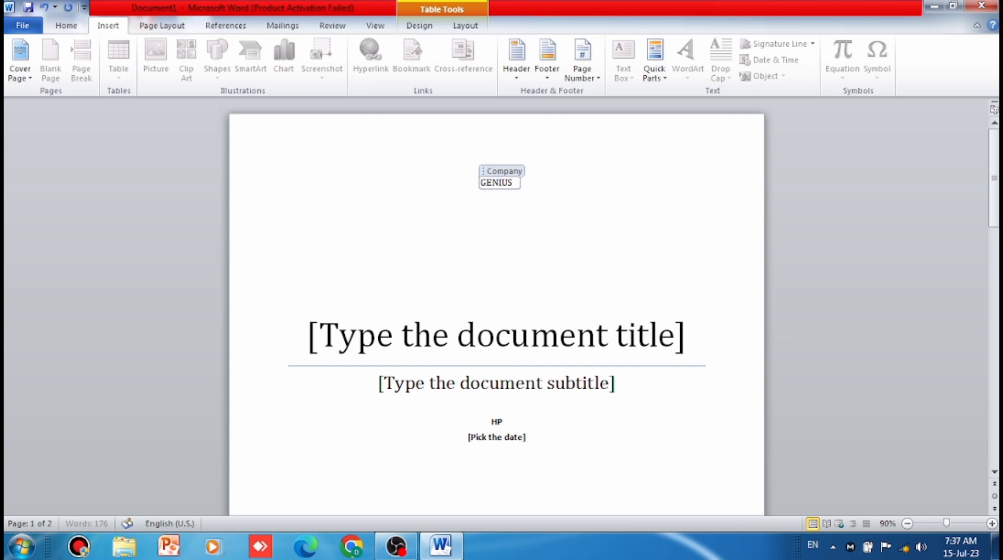
{"action": "type", "text": "PAY"}
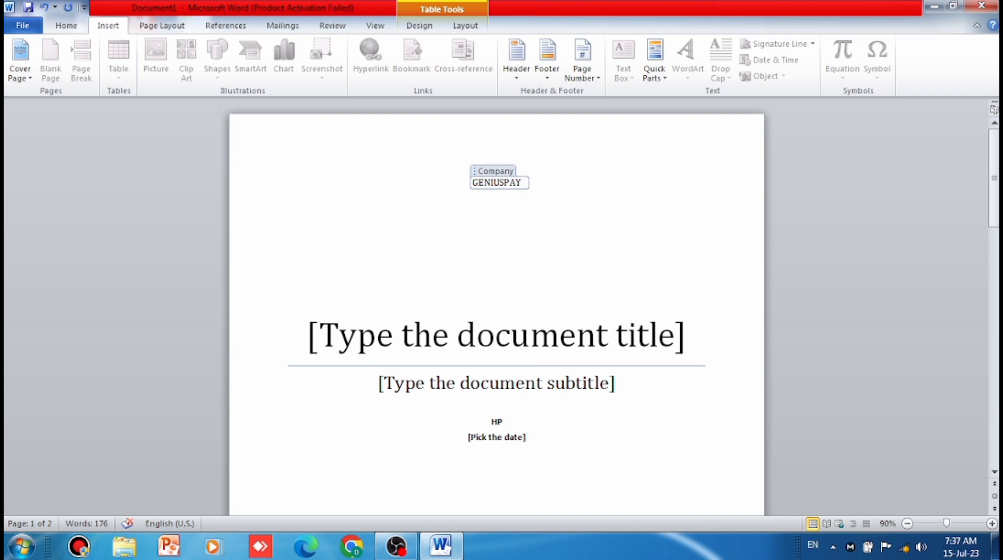
{"action": "type", "text": ".IN"}
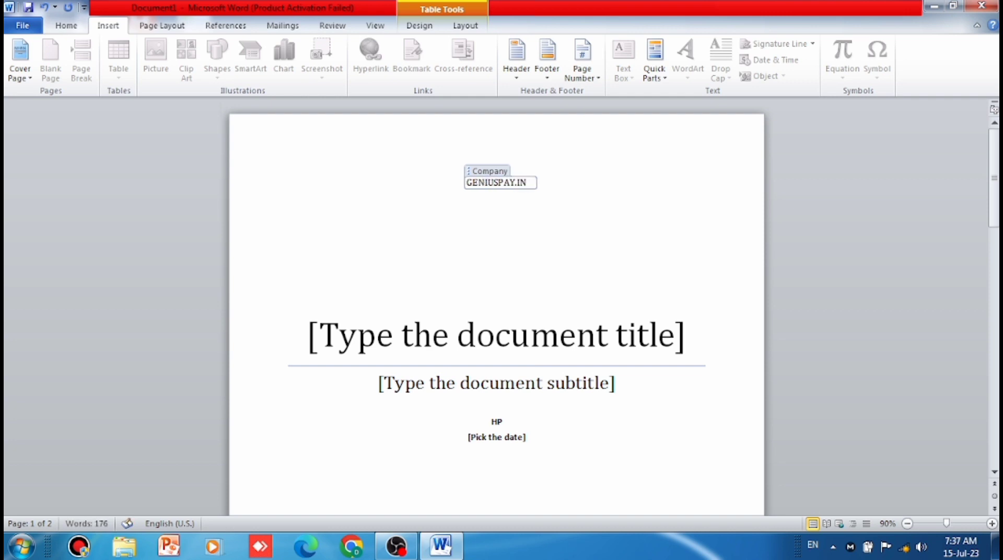
{"action": "type", "text": " PVT"}
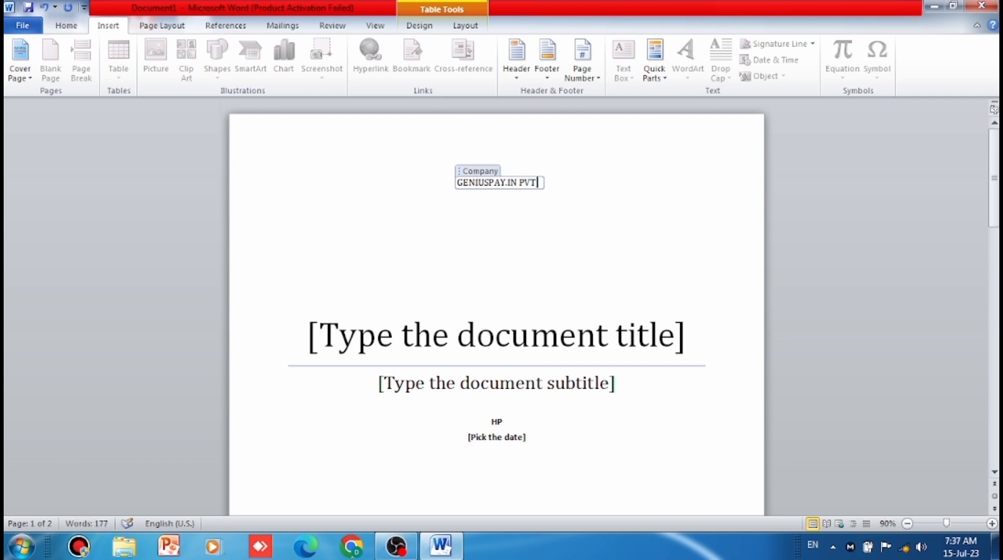
{"action": "type", "text": ". LTD."}
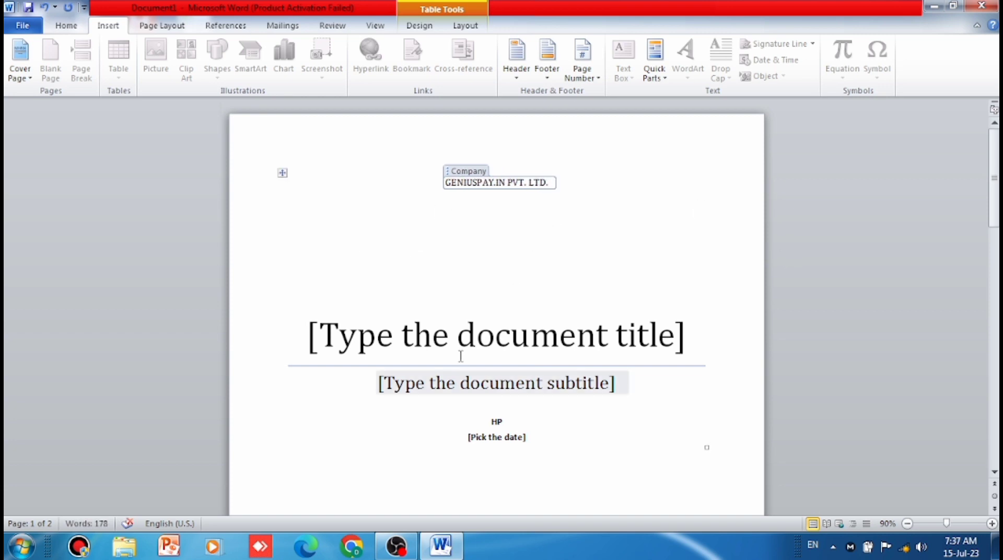
{"action": "left_click", "coordinate": [676, 338]}
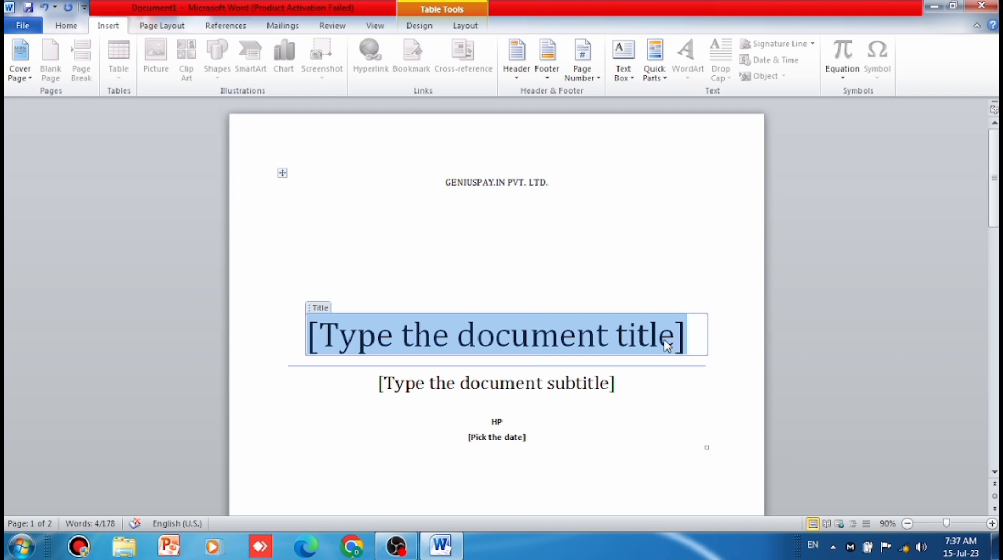
{"action": "type", "text": "NOTE"}
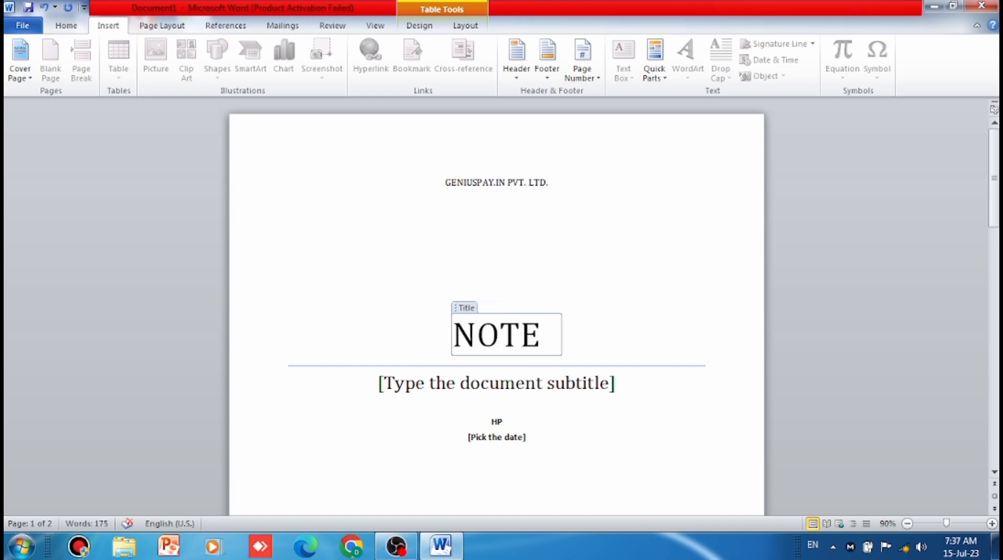
- Replace the cover page's document title with COMUTER MS WORD 2010
{"action": "key", "text": "BackSpace"}
{"action": "key", "text": "BackSpace"}
{"action": "key", "text": "BackSpace"}
{"action": "key", "text": "BackSpace"}
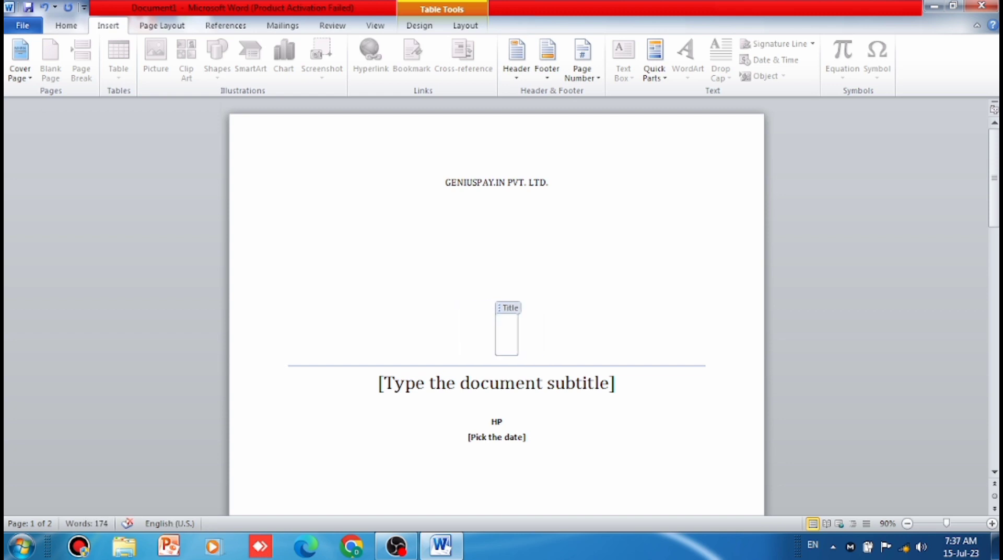
{"action": "type", "text": "COMUTE"}
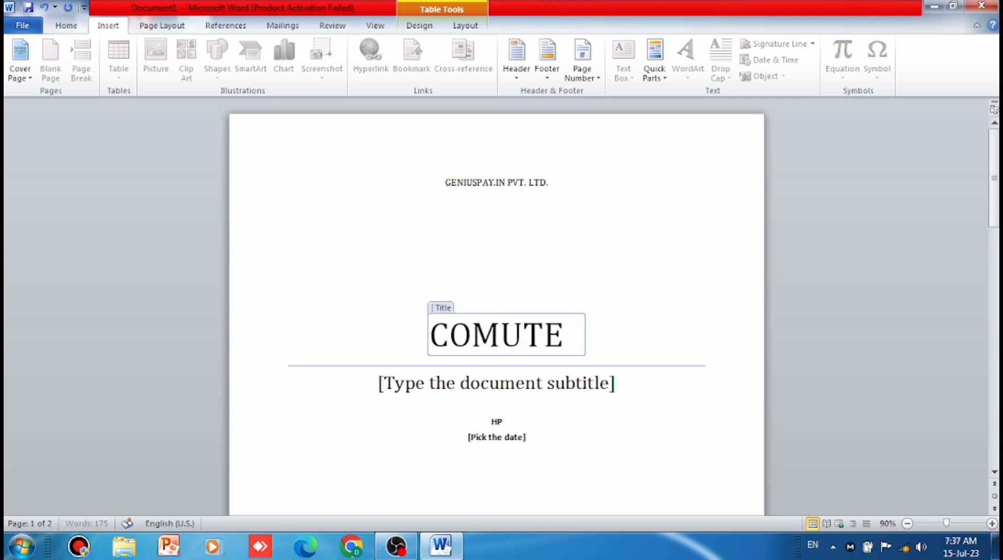
{"action": "type", "text": "R"}
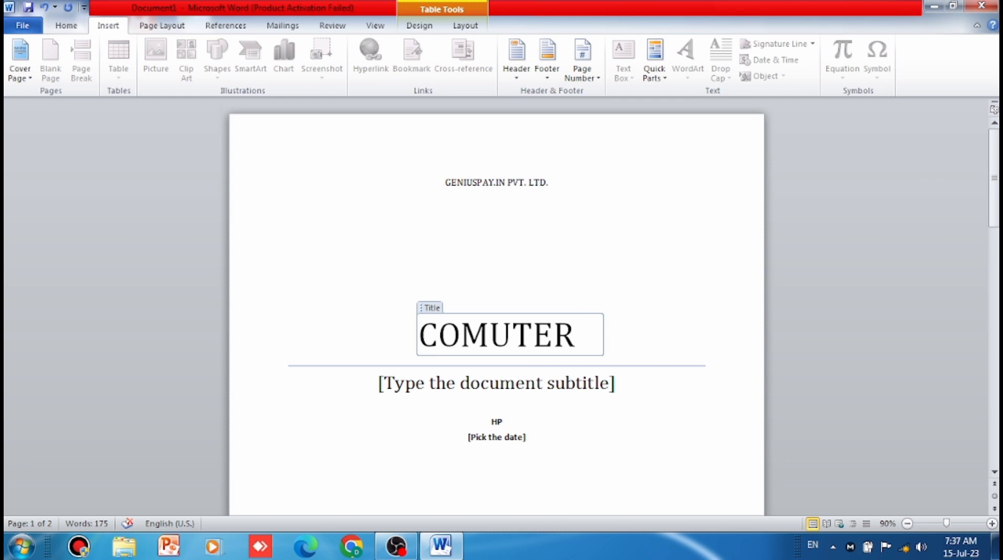
{"action": "type", "text": "MS"}
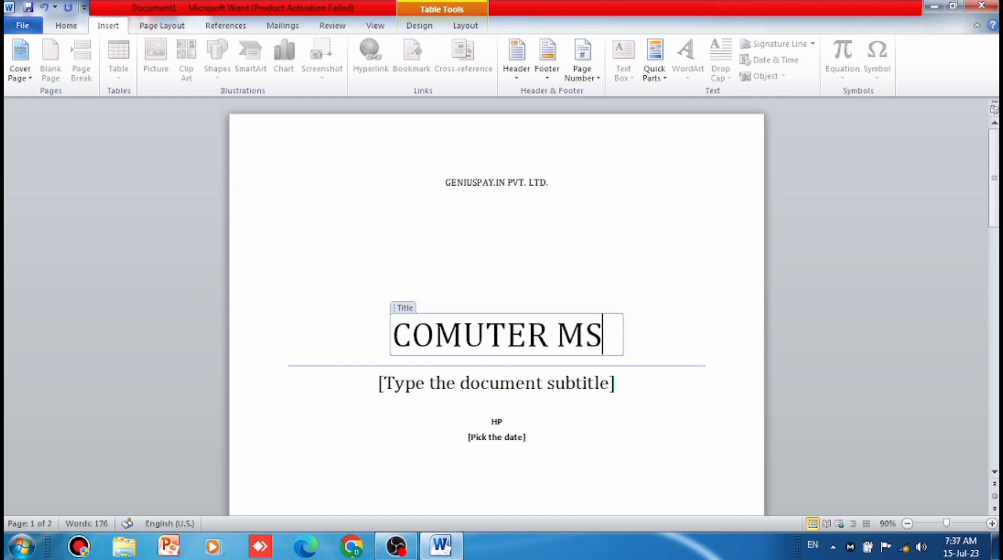
{"action": "type", "text": " WOR"}
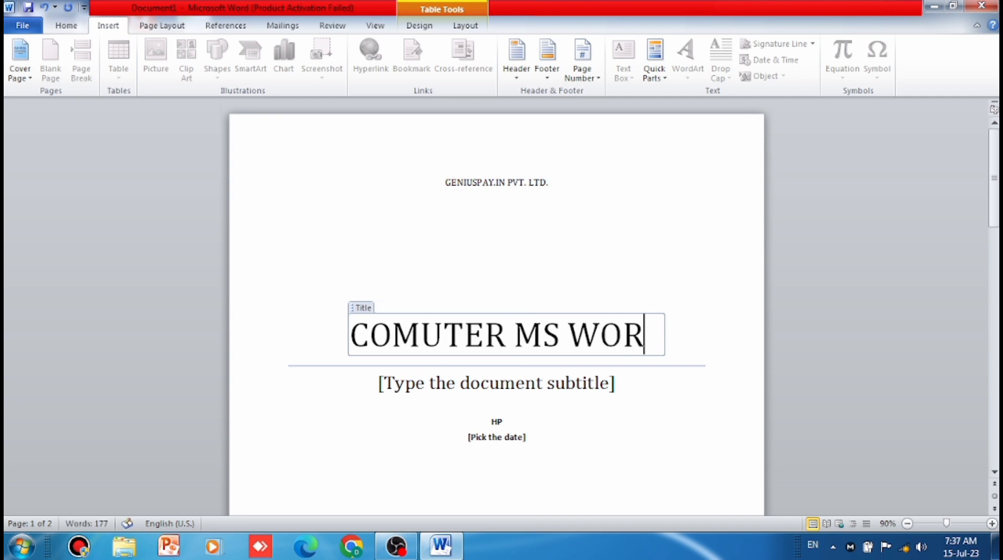
{"action": "type", "text": "D 2010"}
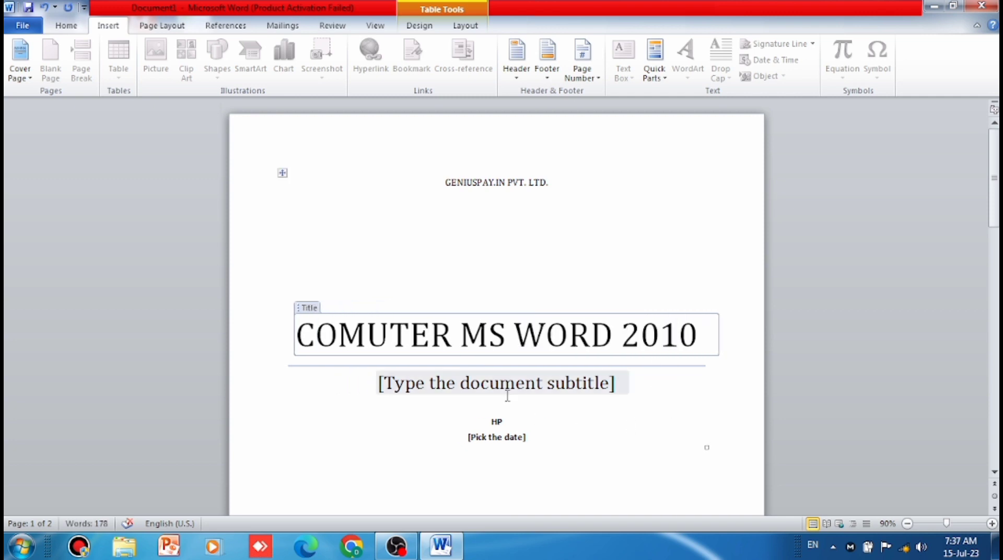
- Fill in the cover page's document subtitle with ABOUT MENU BAR OPTIONS
{"action": "left_click", "coordinate": [443, 385]}
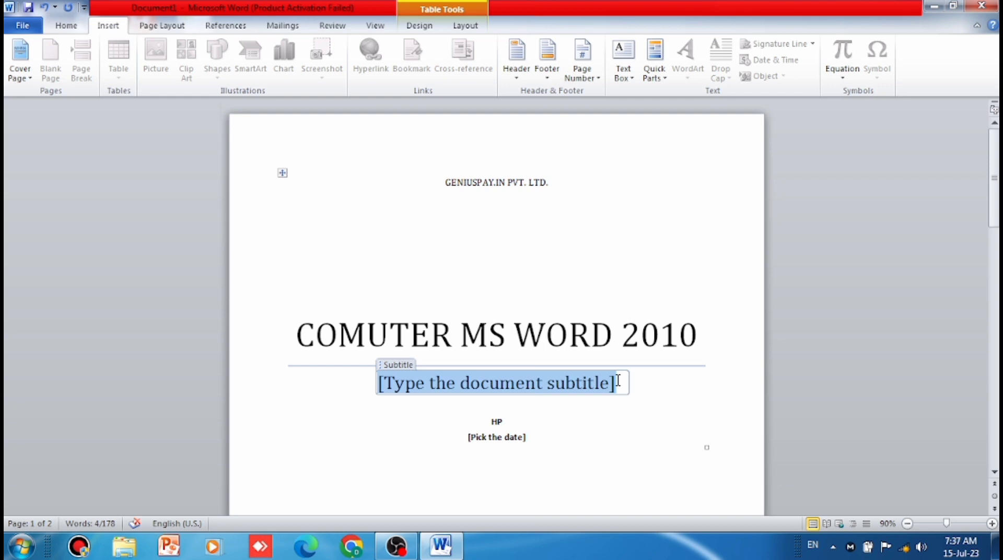
{"action": "type", "text": "ABOUT"}
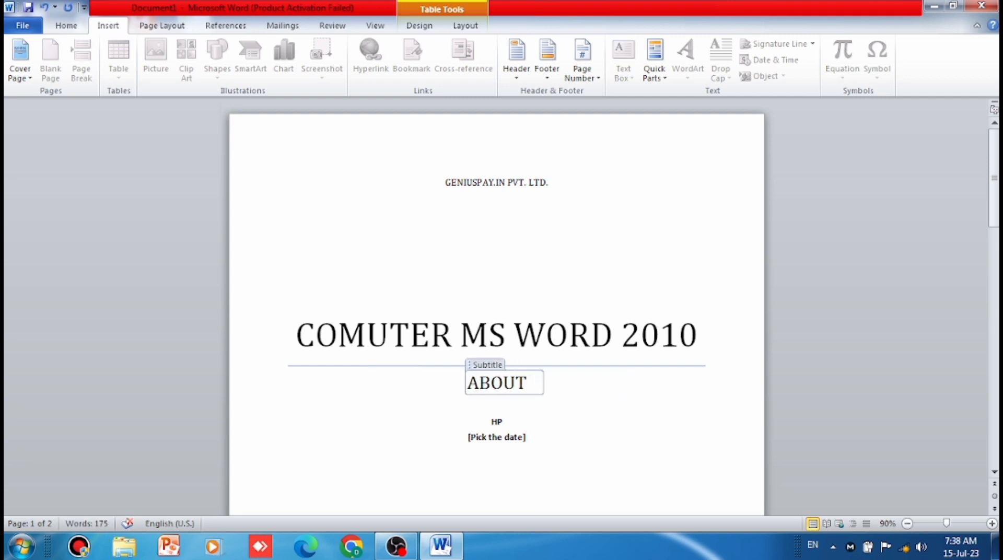
{"action": "type", "text": "ME"}
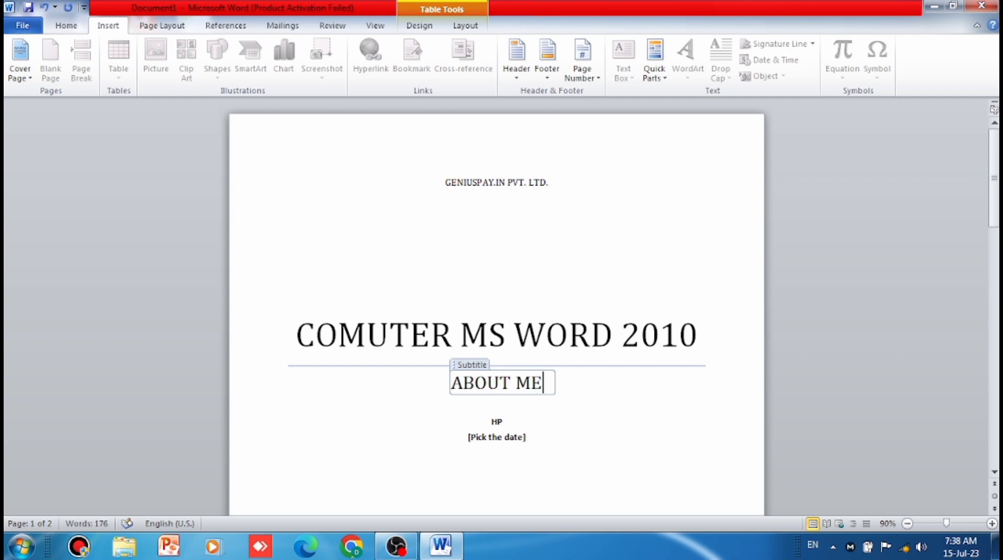
{"action": "type", "text": "NU BA"}
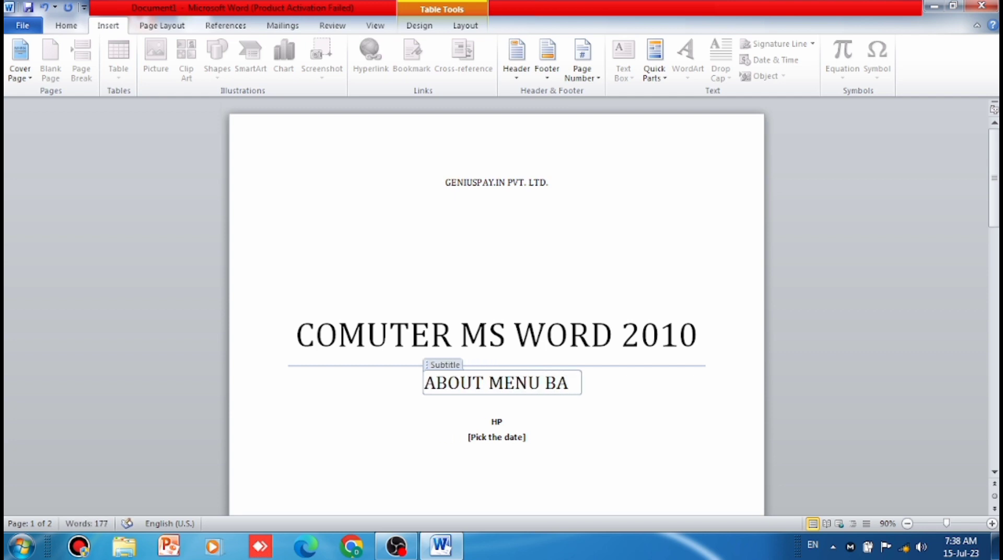
{"action": "type", "text": "R OP"}
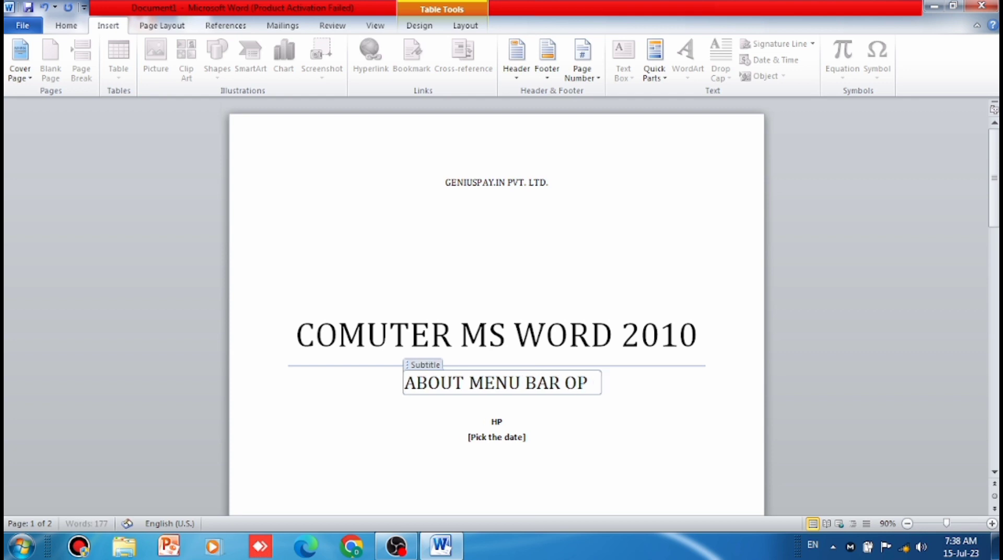
{"action": "type", "text": "TIONS"}
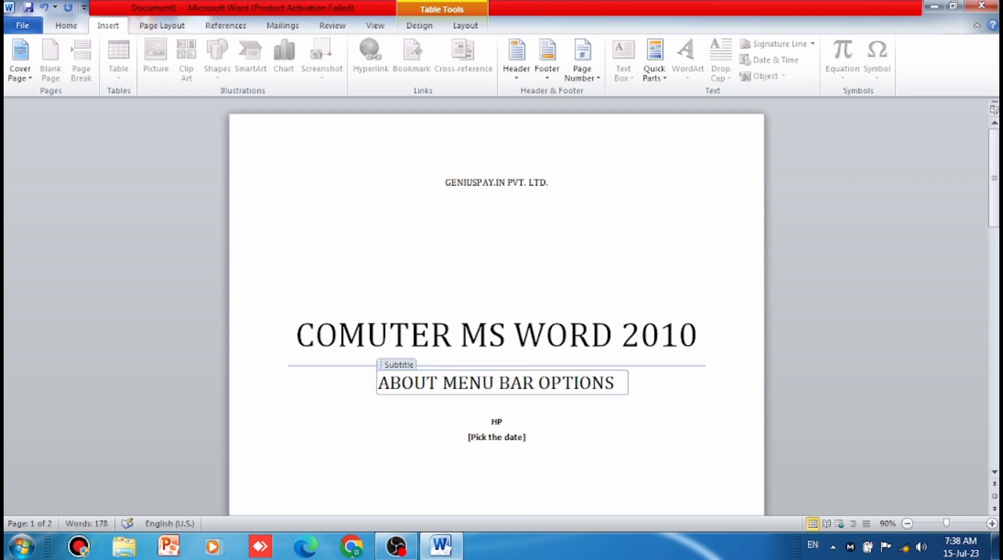
- Select the date placeholder below the author name on the cover page
{"action": "scroll", "coordinate": [569, 382], "scroll_direction": "down", "scroll_amount": 5}
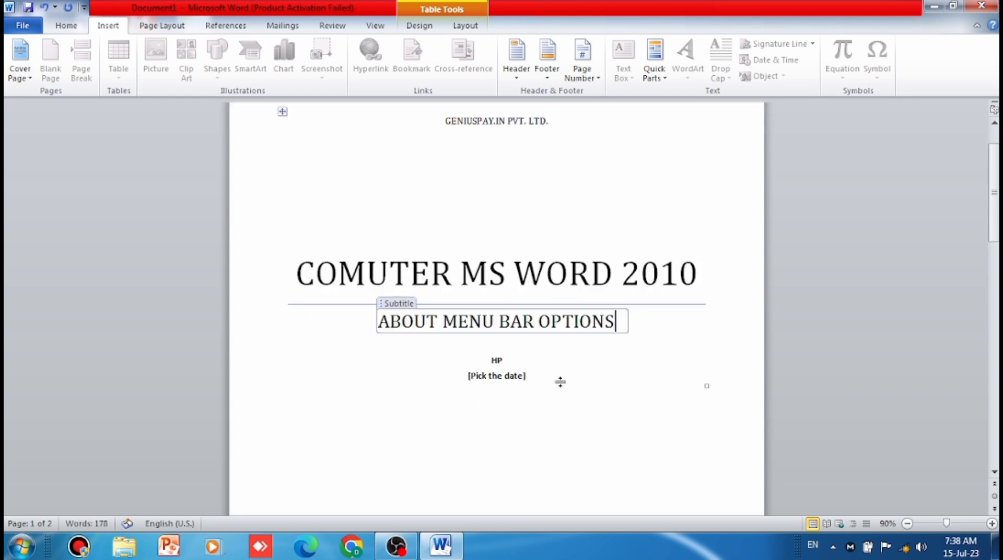
{"action": "left_click", "coordinate": [511, 280]}
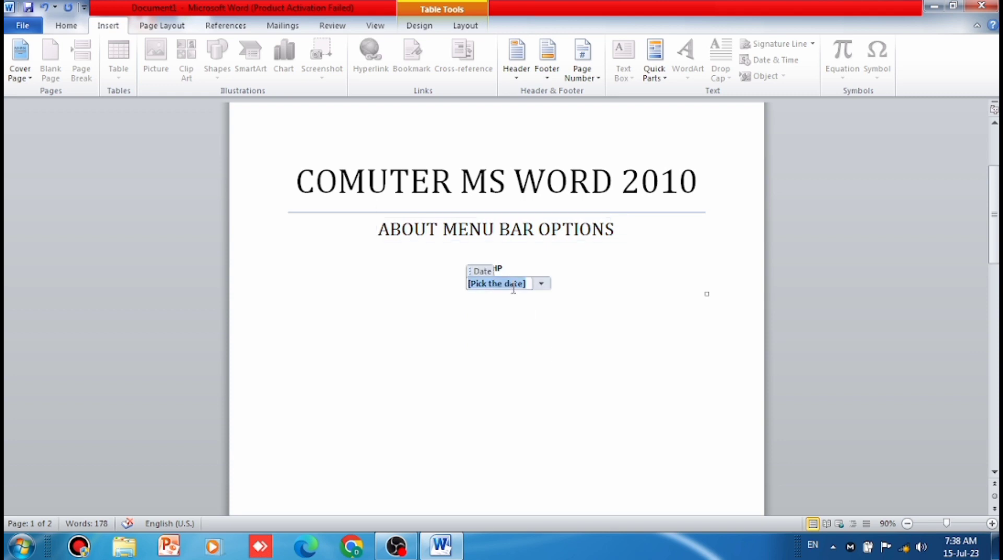